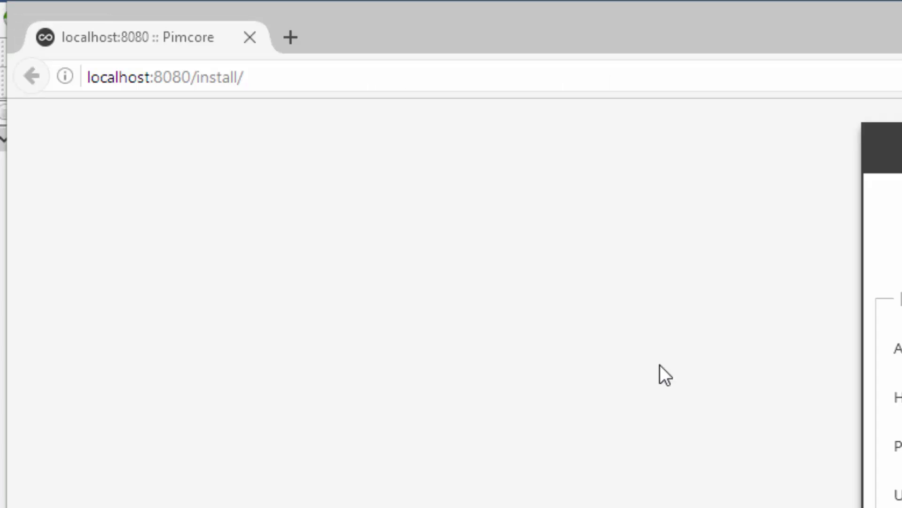
Select the /install/ path in the installer's address bar, then return to the page
double_click(200, 77)
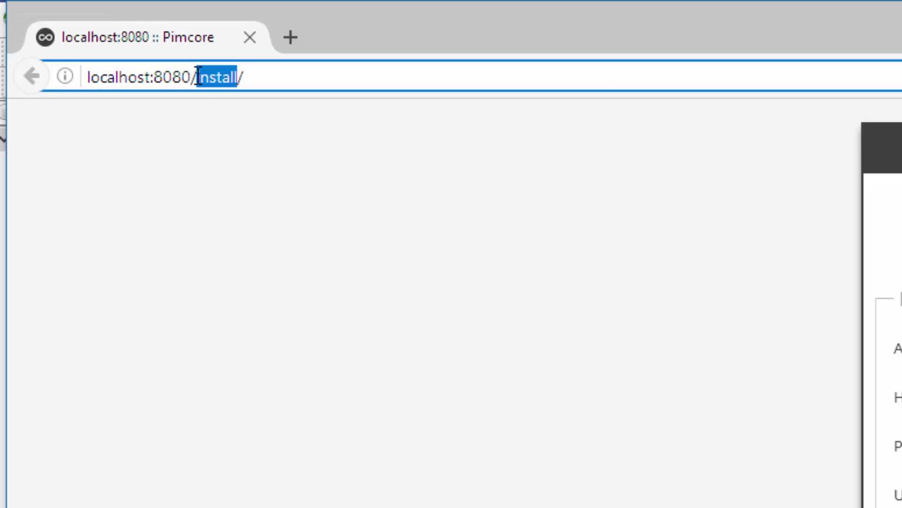
drag(191, 76, 325, 80)
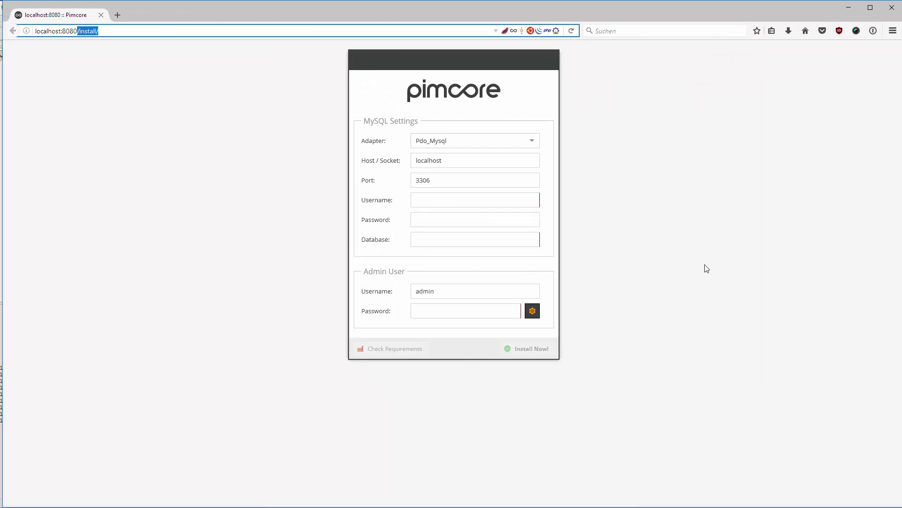
click(707, 269)
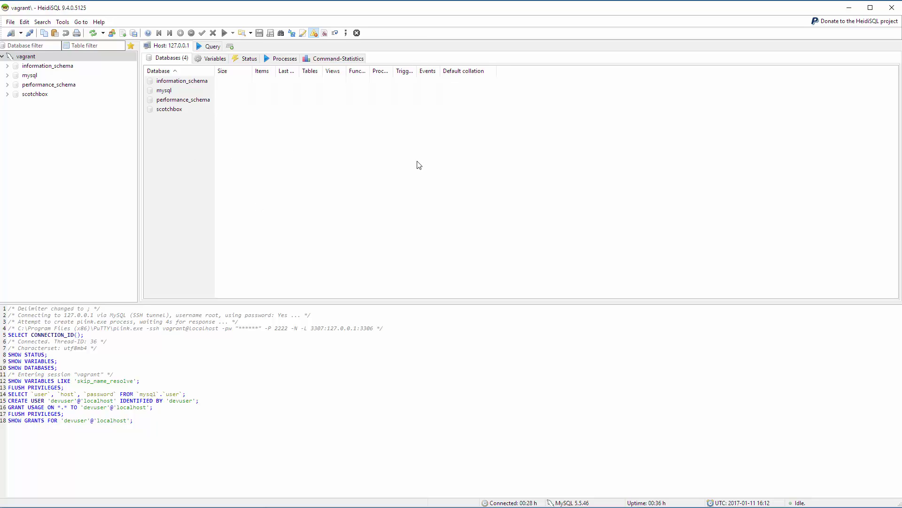
Create a database named pimcore on the vagrant server with utf8_general_ci collation
right_click(177, 144)
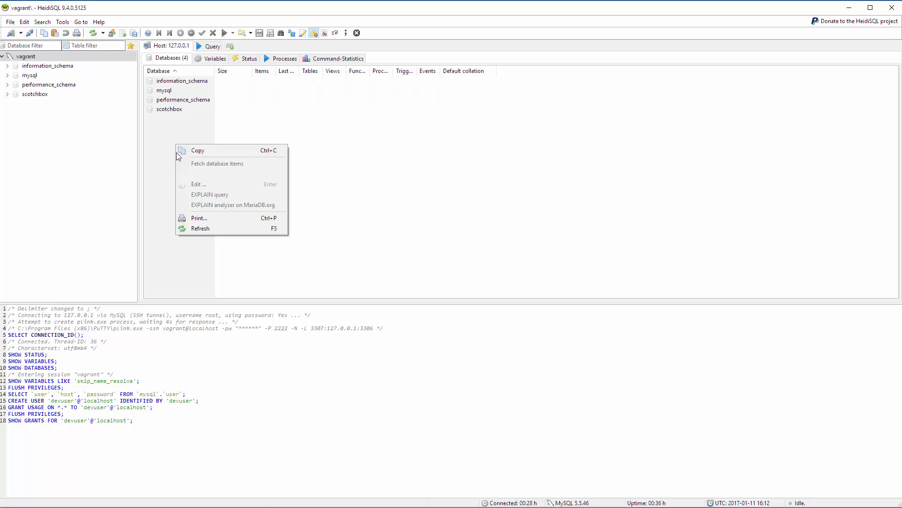
click(97, 110)
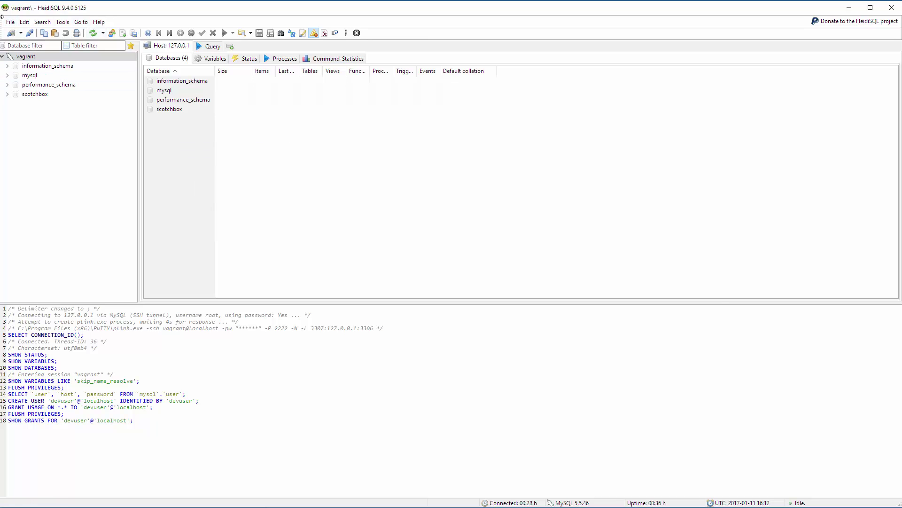
right_click(40, 57)
mouse_move(127, 104)
click(159, 103)
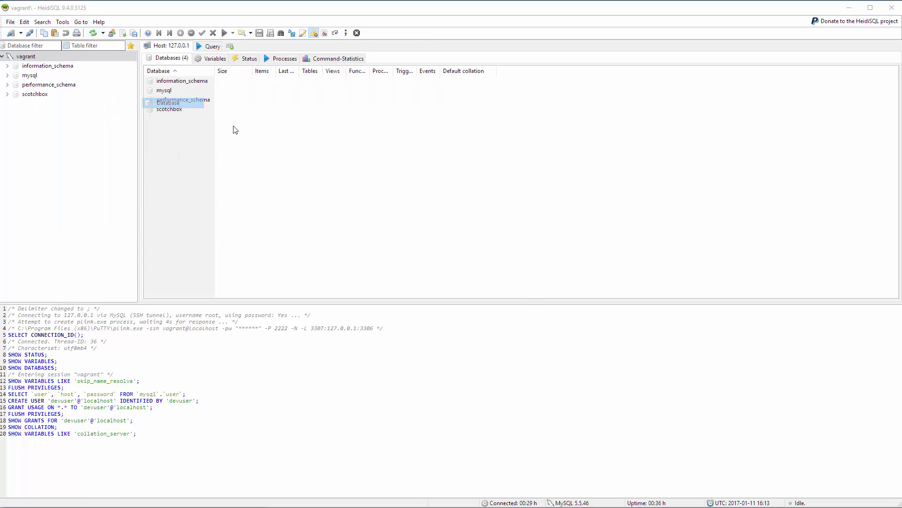
text(pimcore)
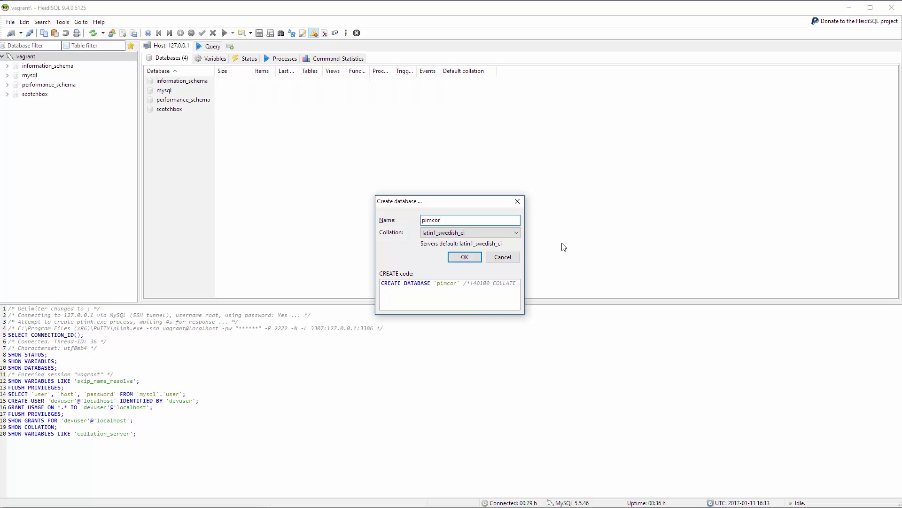
click(516, 233)
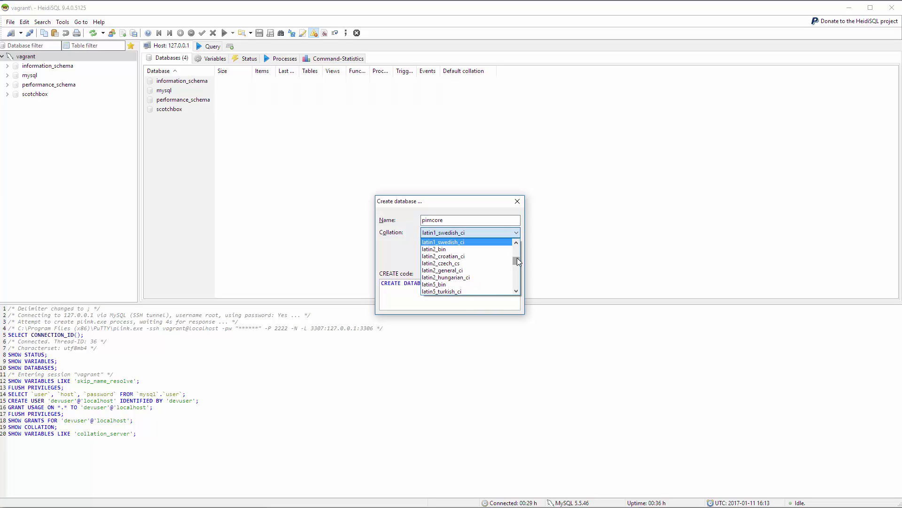
drag(518, 261, 517, 276)
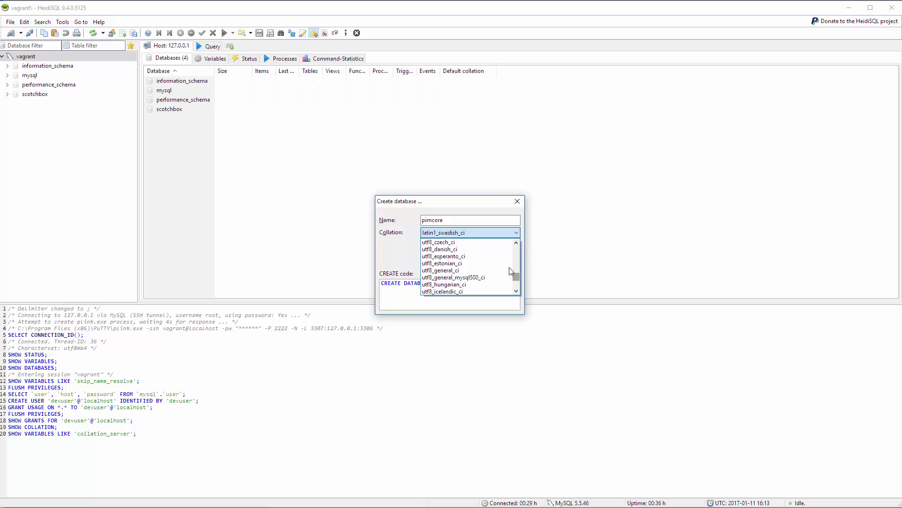
click(479, 271)
click(464, 256)
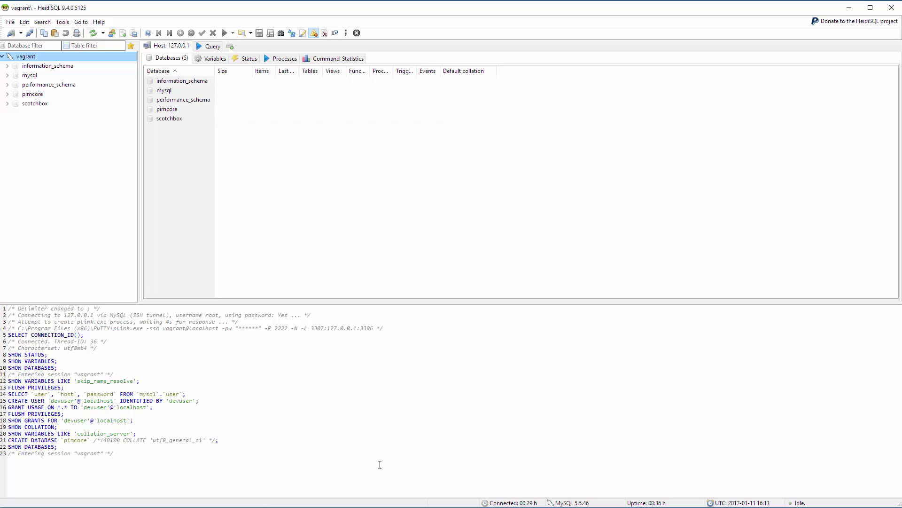
key(alt+Tab)
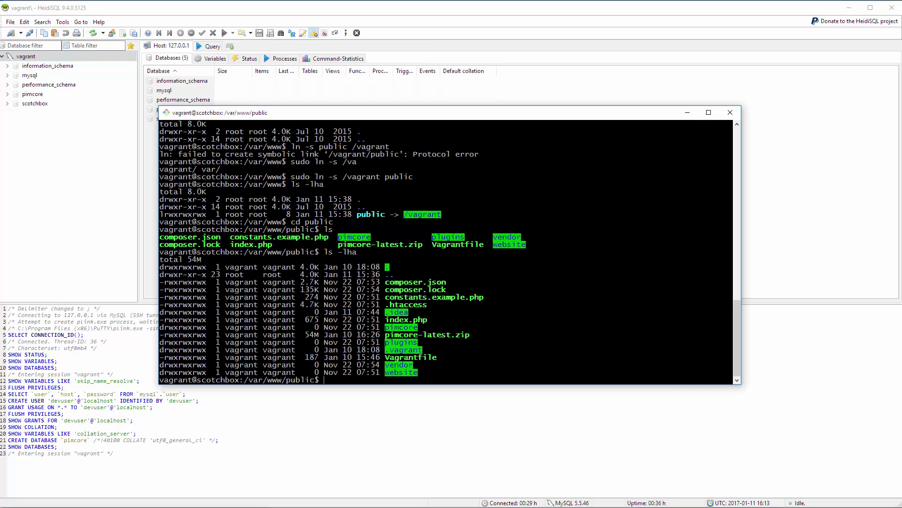
click(400, 419)
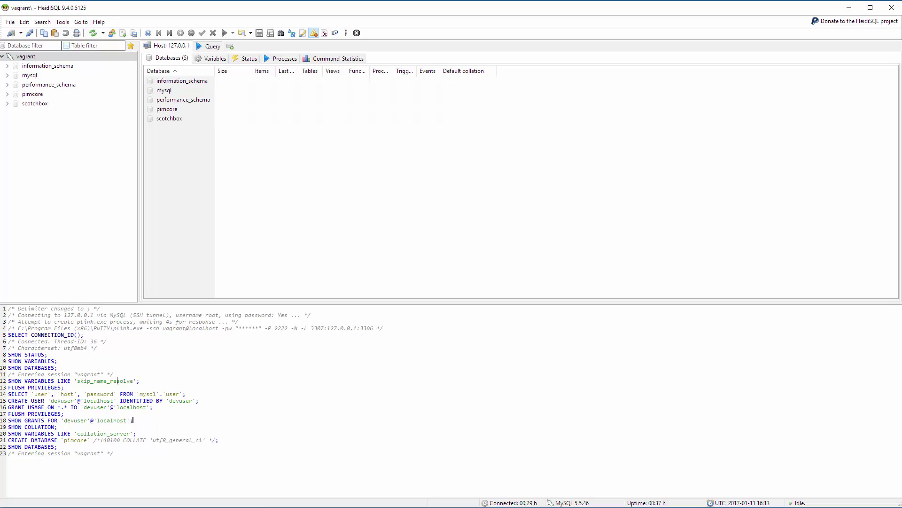
drag(9, 381, 185, 446)
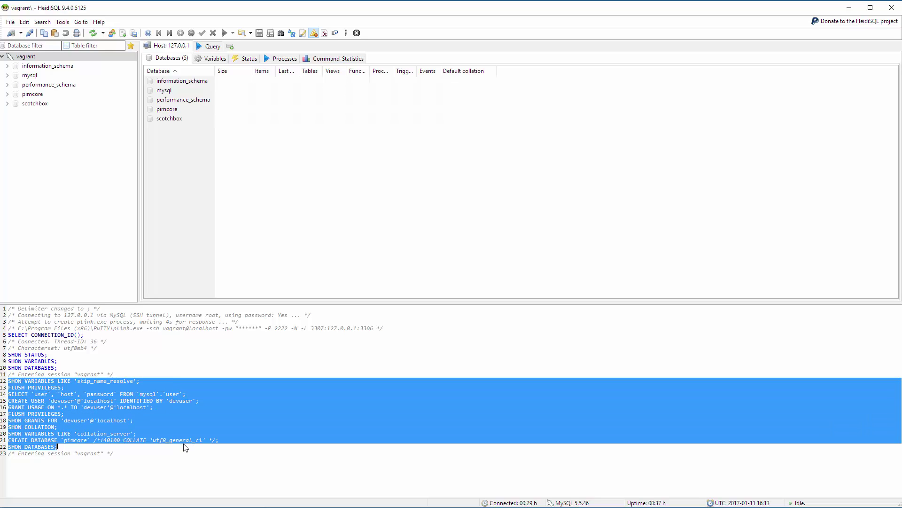
click(156, 449)
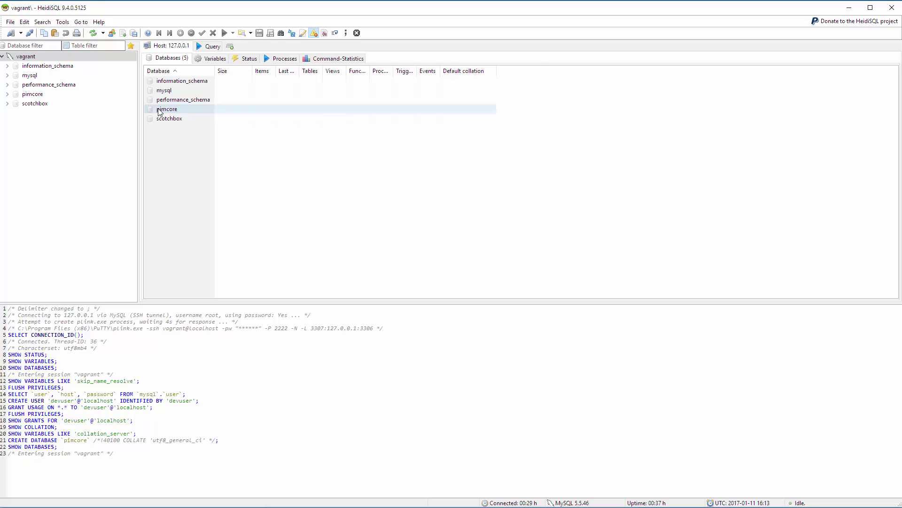
In the User manager, add the pimcore database to devuser's accessible objects
double_click(159, 110)
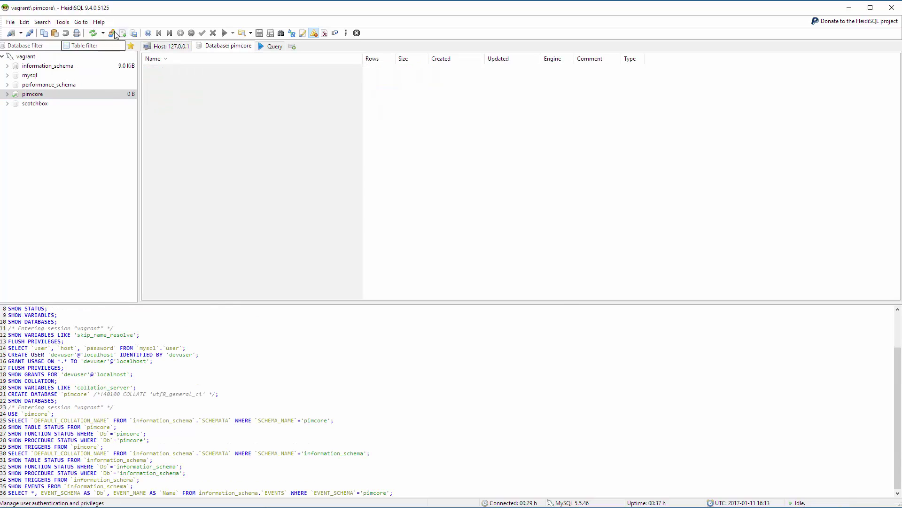
click(114, 34)
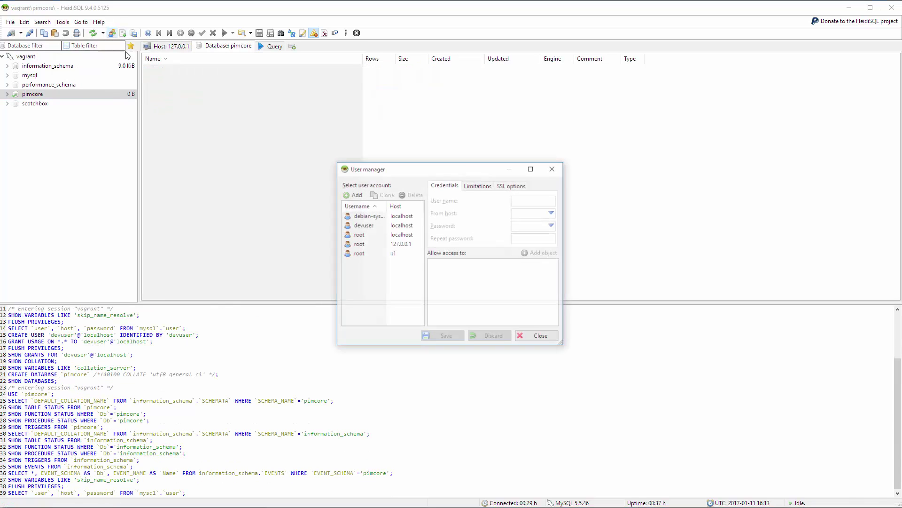
click(367, 227)
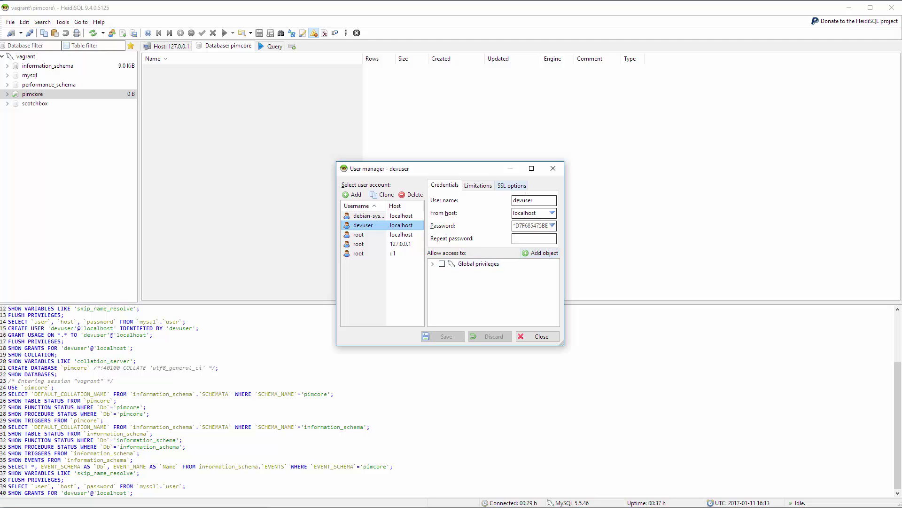
click(539, 253)
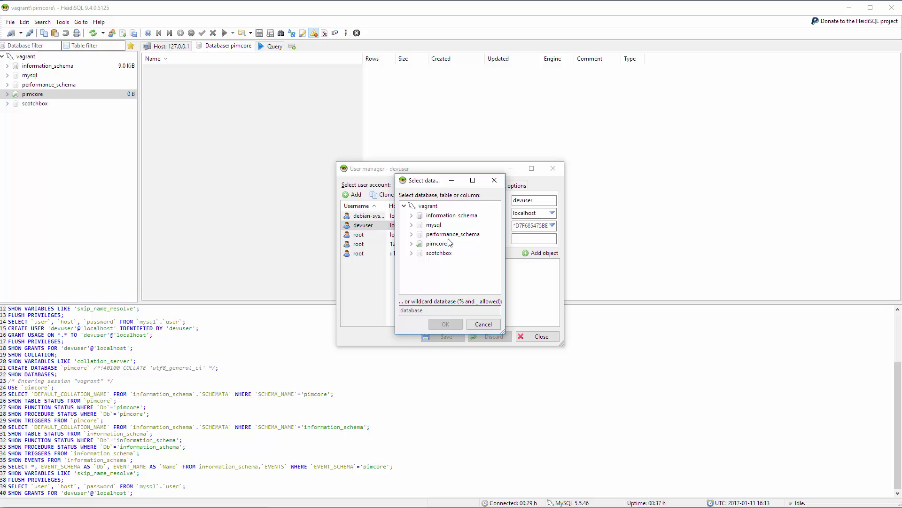
click(447, 243)
click(448, 326)
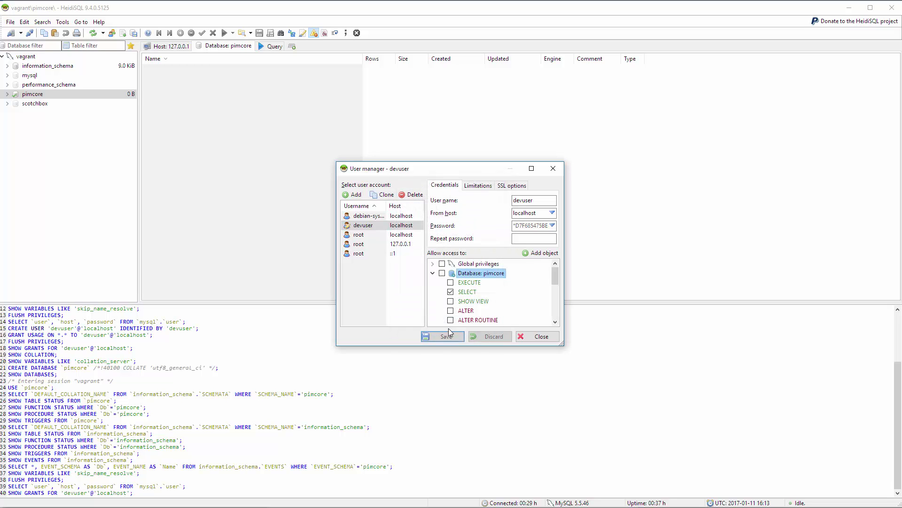
Grant devuser all privileges on pimcore, save, and close the user manager
click(441, 273)
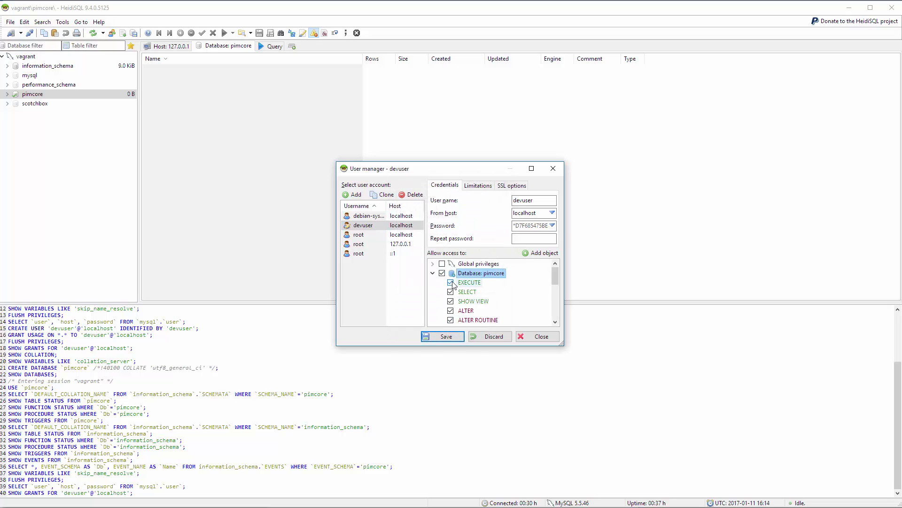
mouse_move(554, 273)
mouse_down()
mouse_move(559, 327)
mouse_move(552, 277)
mouse_up()
click(447, 335)
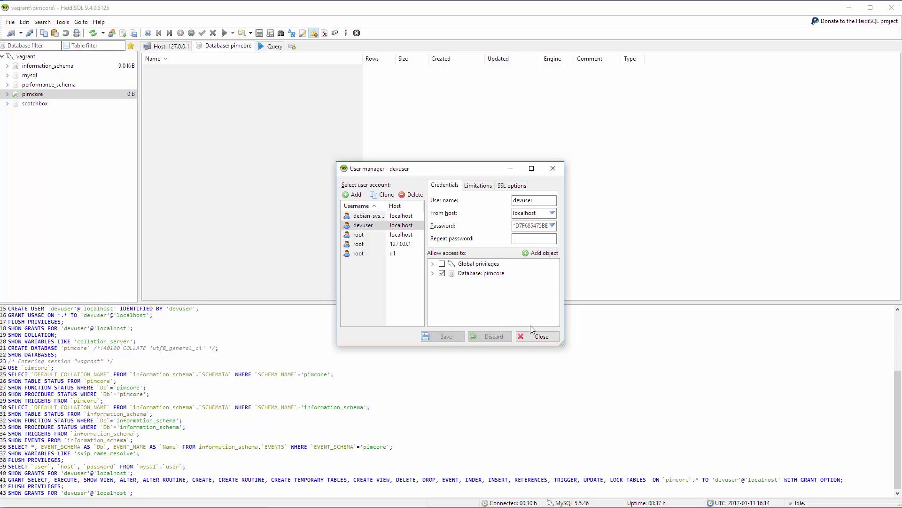
click(539, 336)
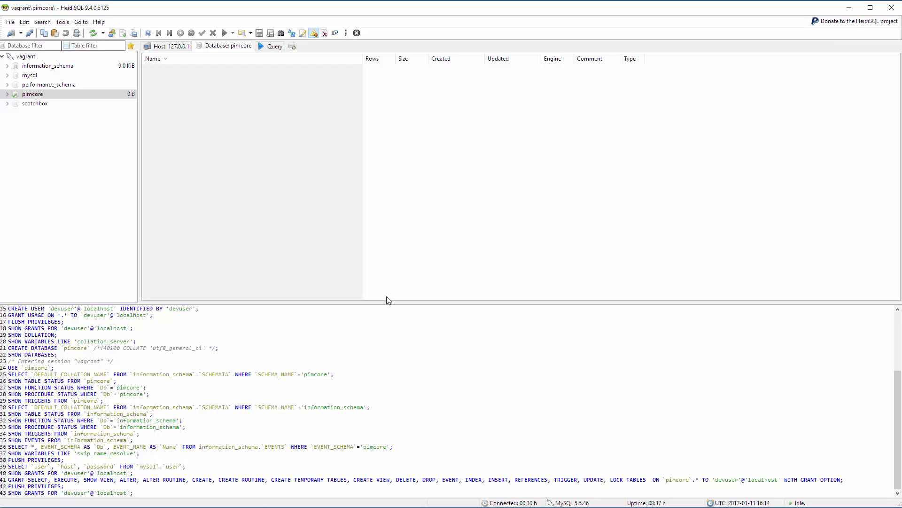
In the Pimcore installer, enter MySQL username devuser and database pimcore
key(alt+Tab)
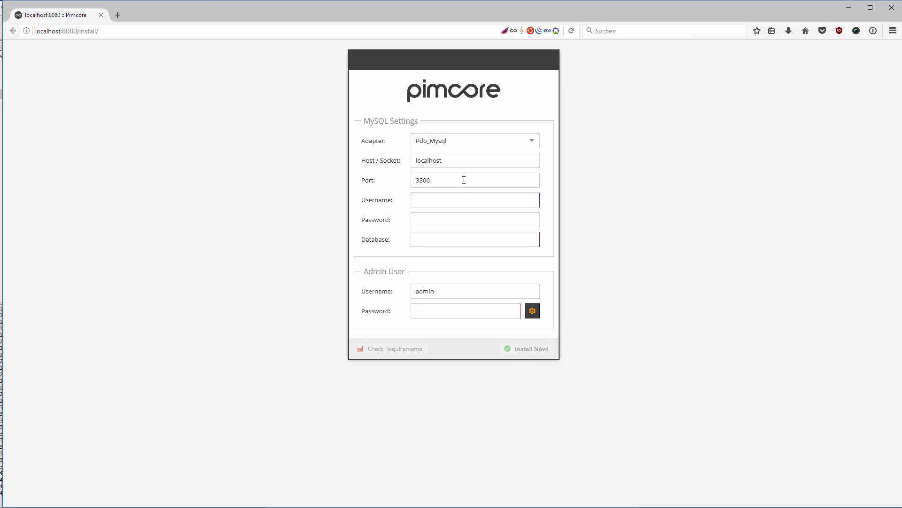
click(458, 206)
text(devuser)
key(Tab)
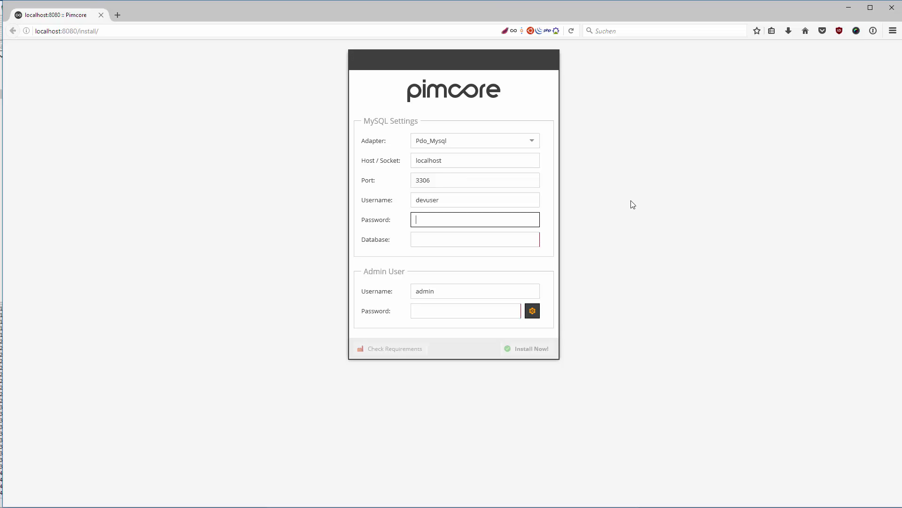
text(devuser)
key(Tab)
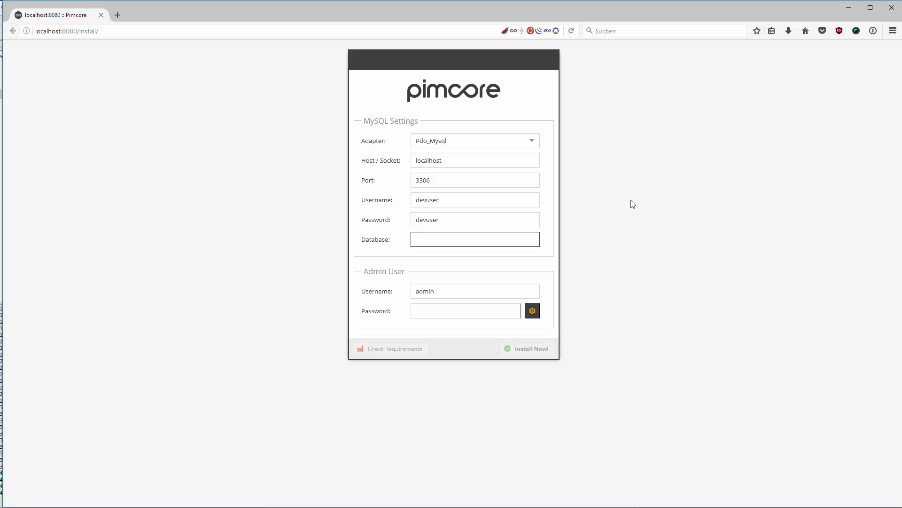
text(pimcore)
Generate a random admin password, copy it, and start the installation
click(517, 317)
click(534, 312)
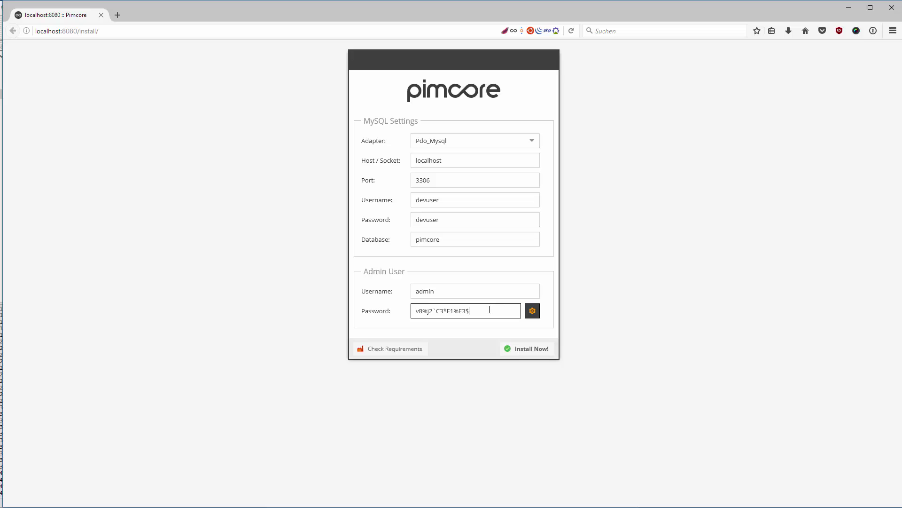
drag(489, 311, 412, 310)
right_click(434, 311)
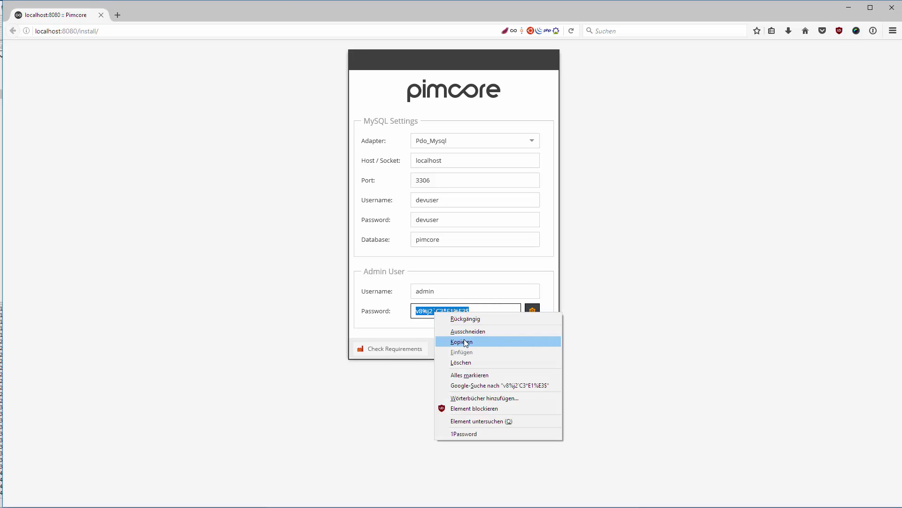
click(462, 342)
click(626, 334)
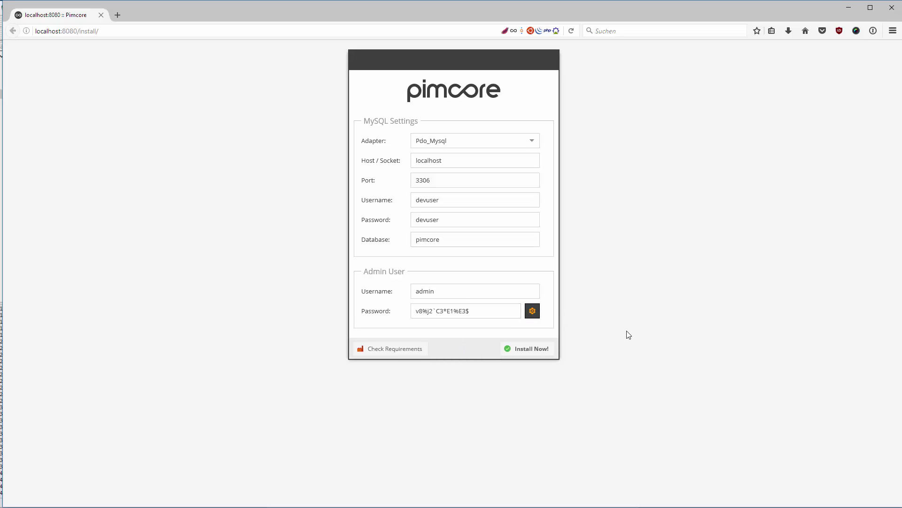
click(550, 347)
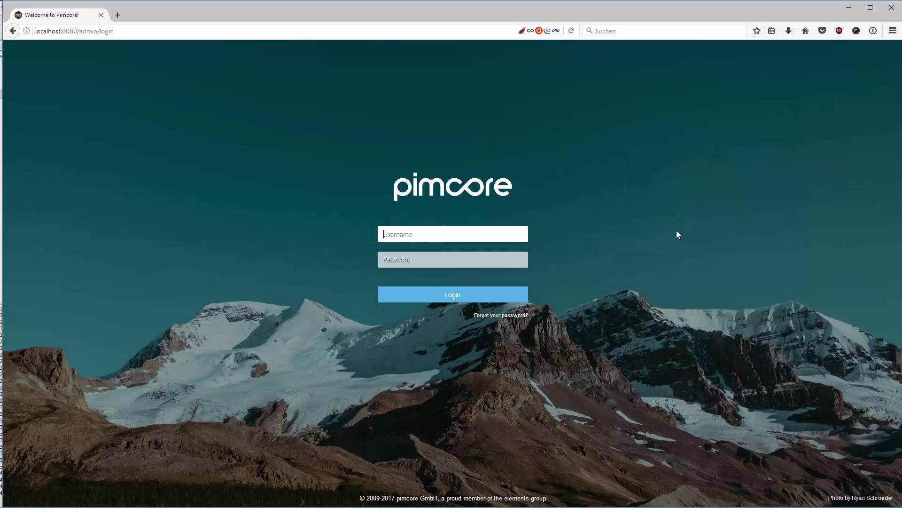
Log in to the Pimcore admin panel as admin with the pasted generated password
text(admin)
key(Tab)
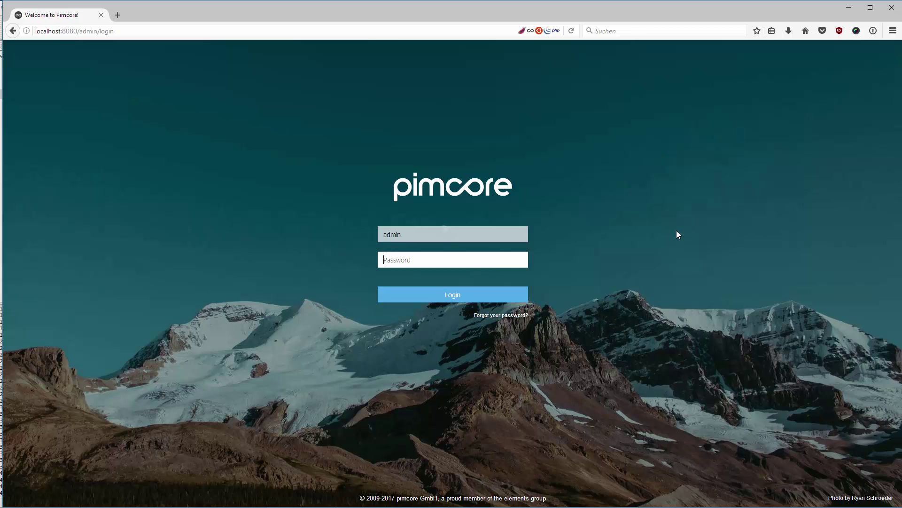
key(ctrl+v)
click(460, 297)
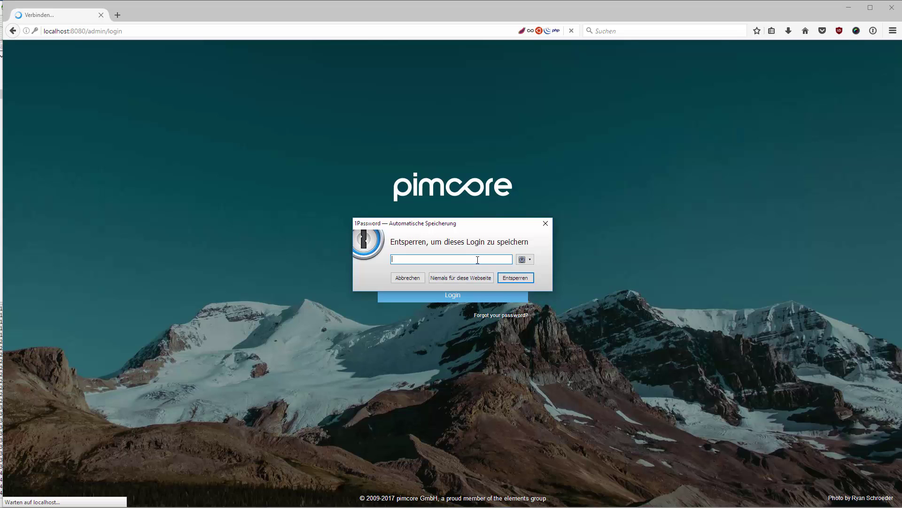
Paste the admin password into EmEditor, minimize it, and dismiss the 1Password save prompt
key(super)
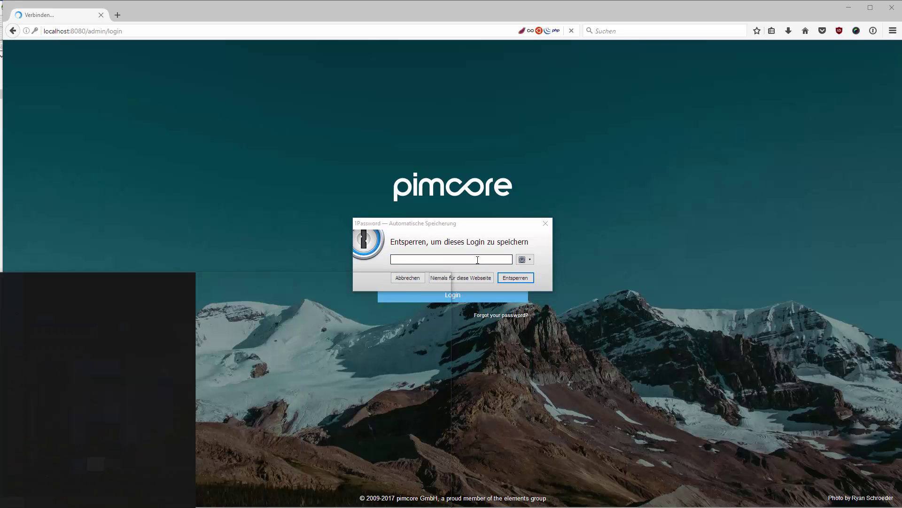
text(email)
key(Return)
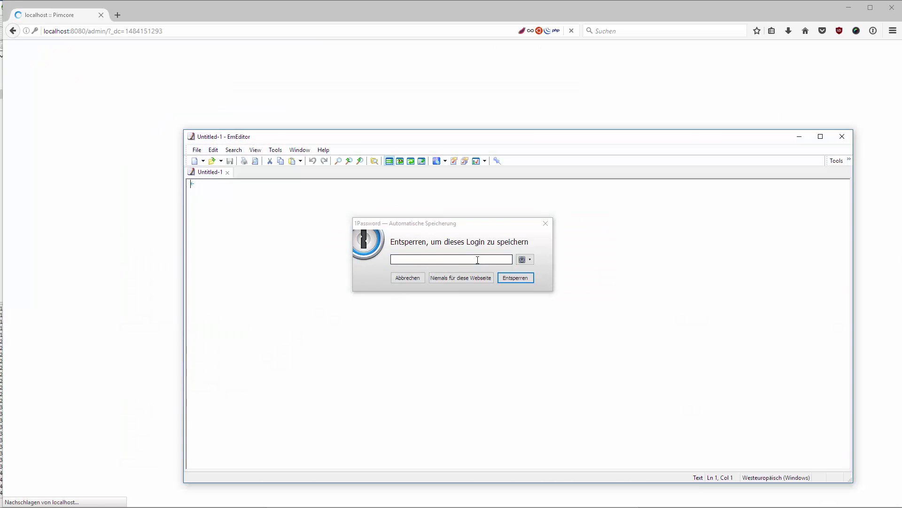
key(ctrl+v)
click(799, 137)
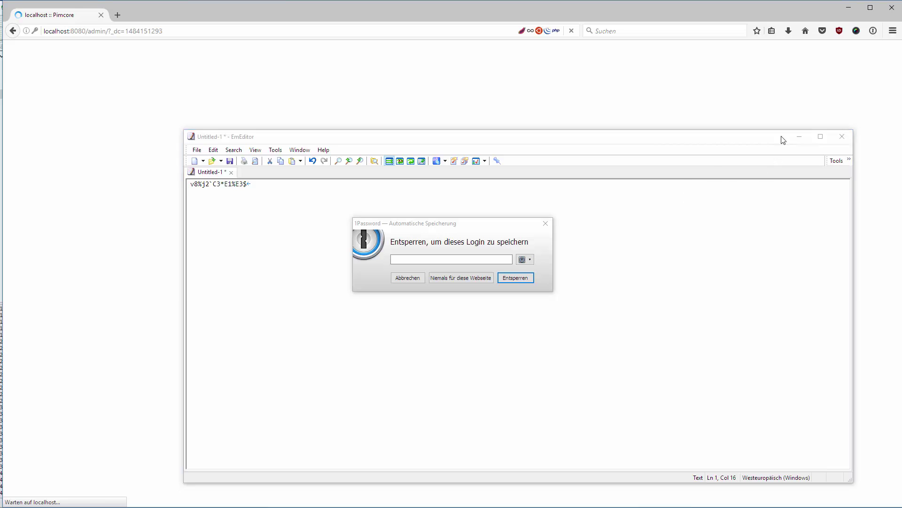
click(541, 224)
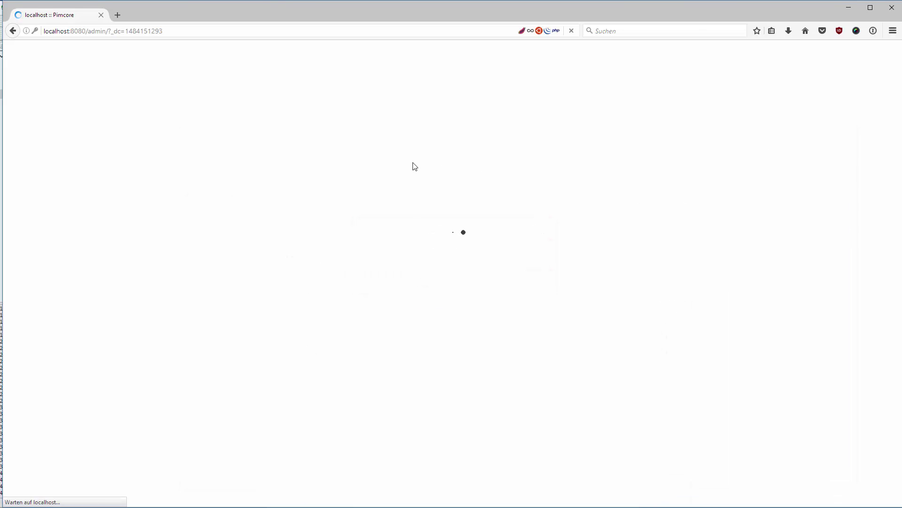